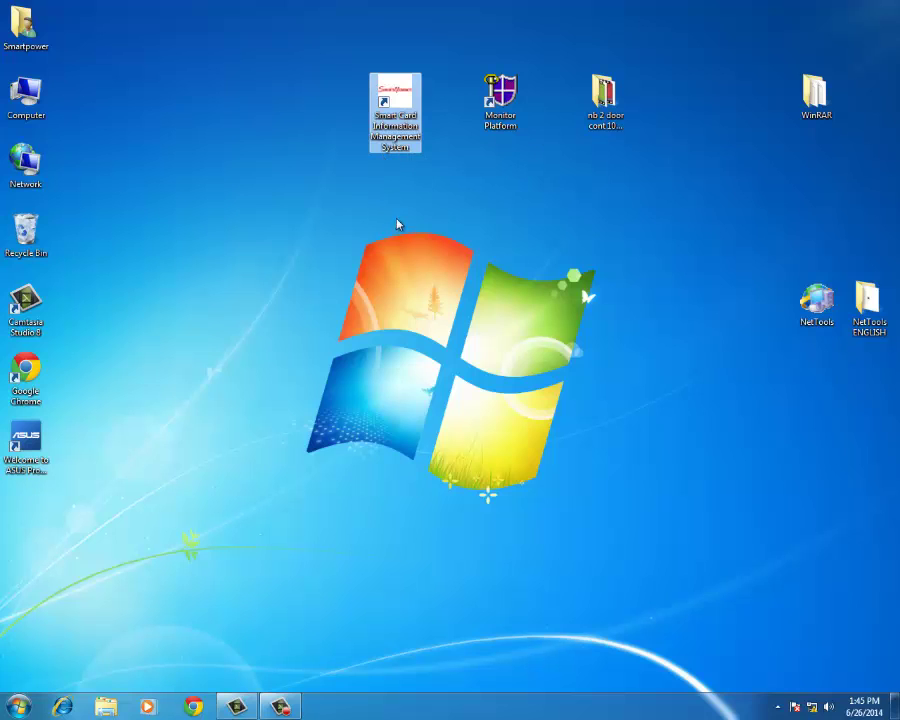
Launch Smart Card Information Management System and log in as System Admin.
double_click(400, 128)
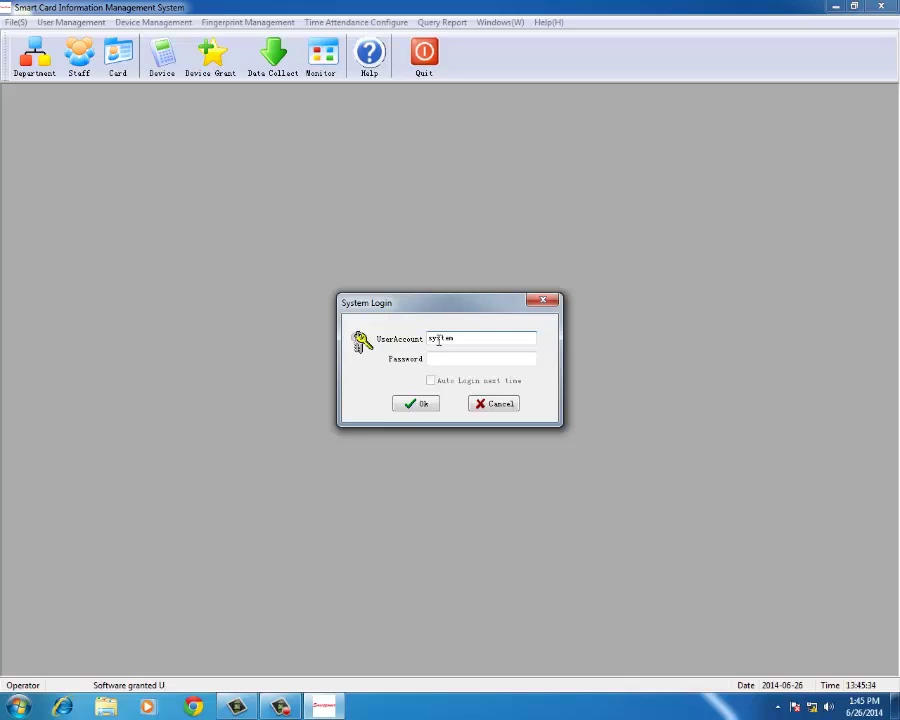
click(418, 405)
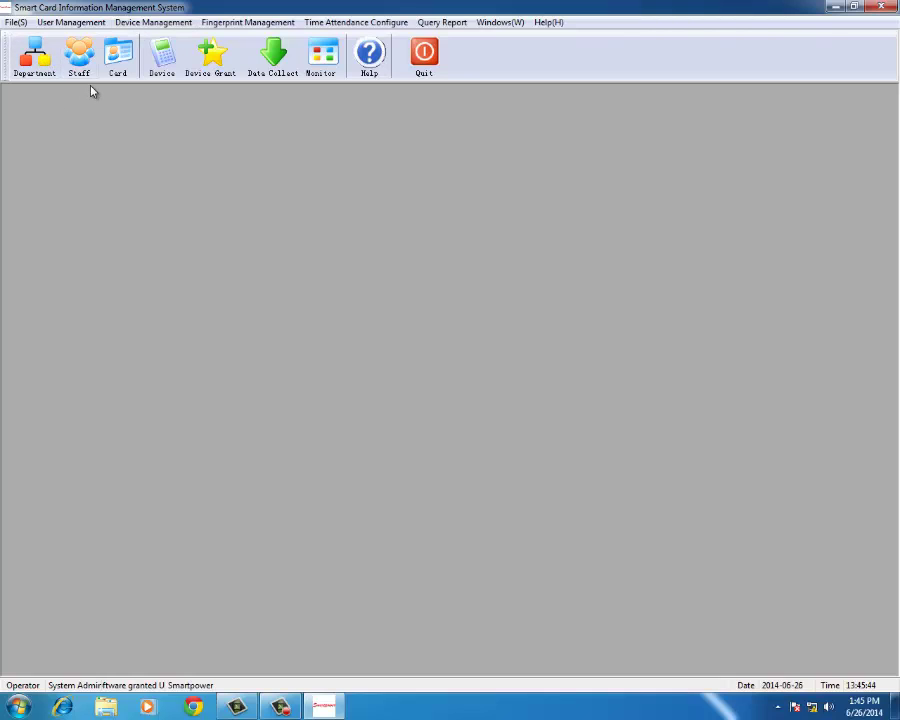
click(35, 62)
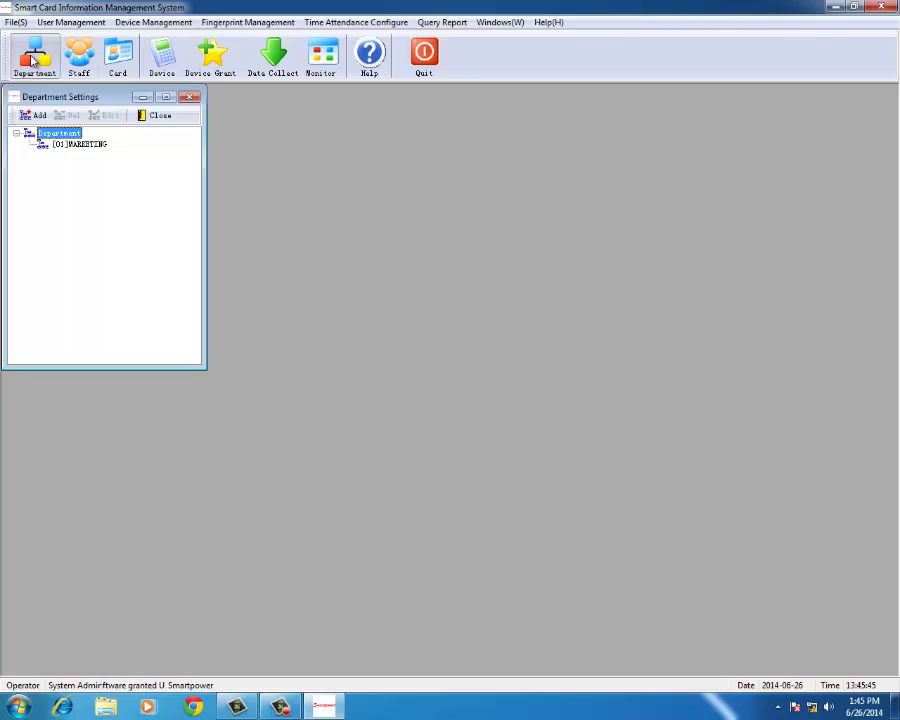
click(82, 146)
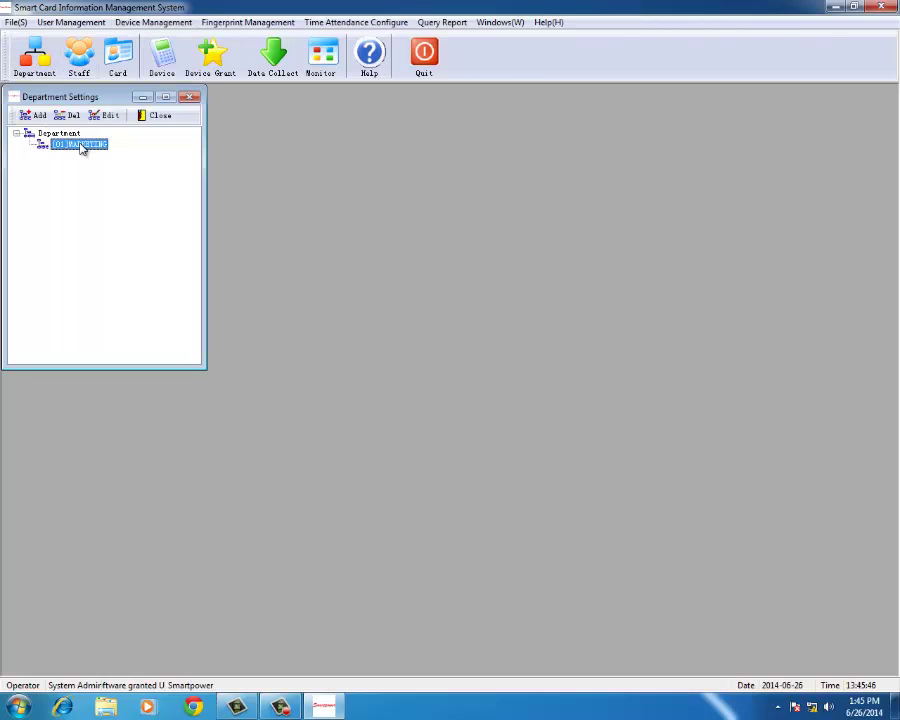
click(189, 96)
click(75, 62)
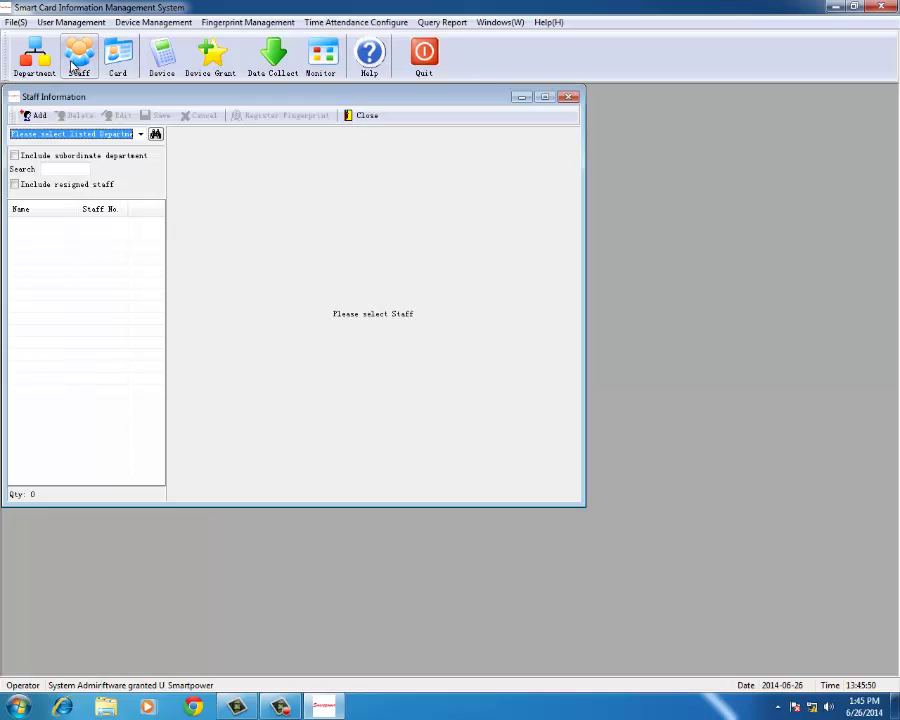
click(66, 137)
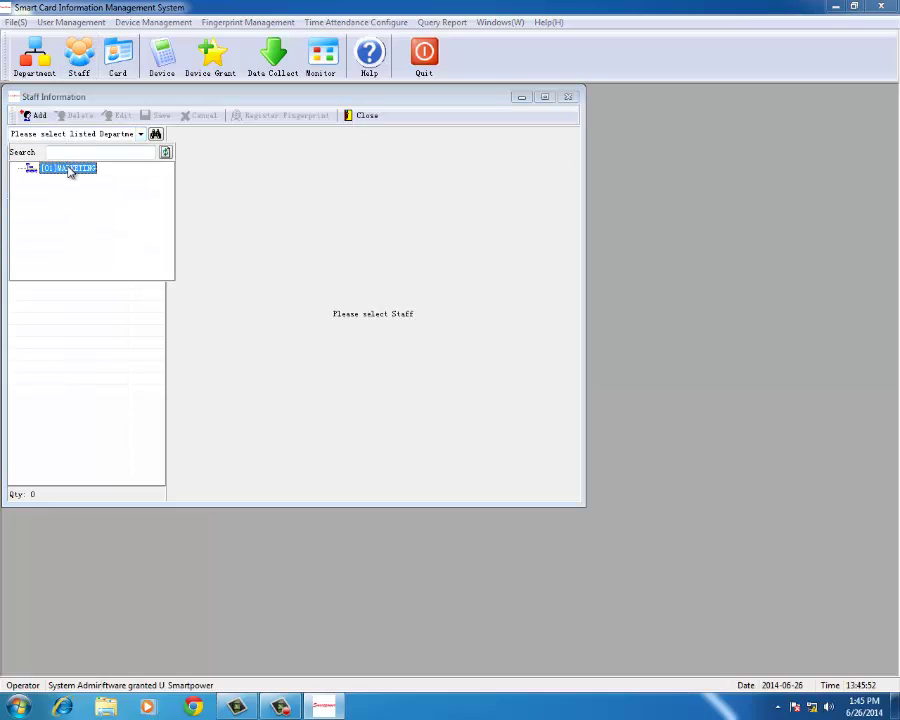
click(68, 168)
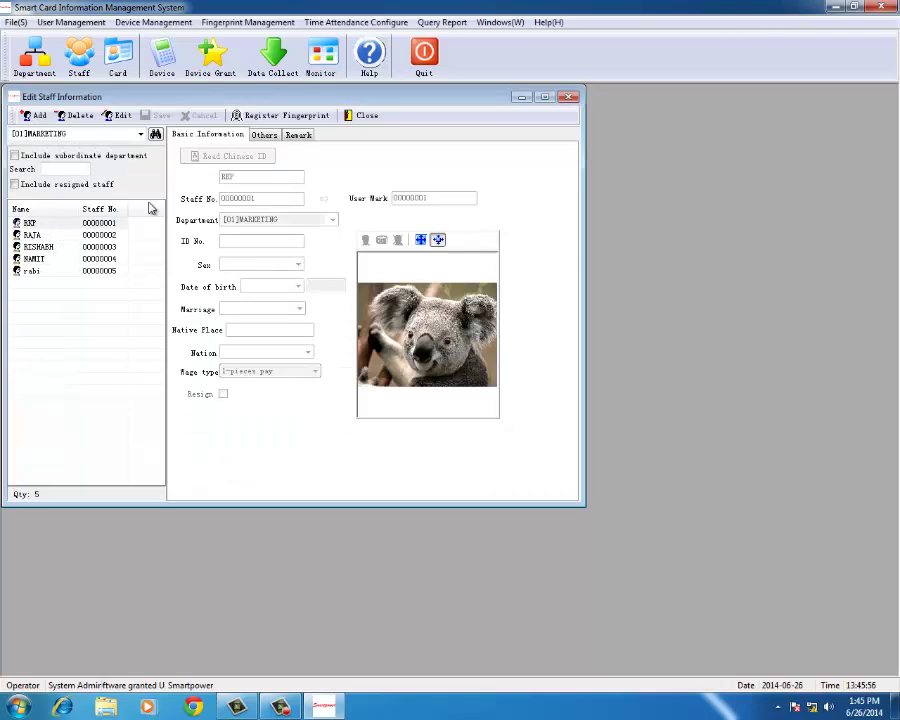
click(364, 116)
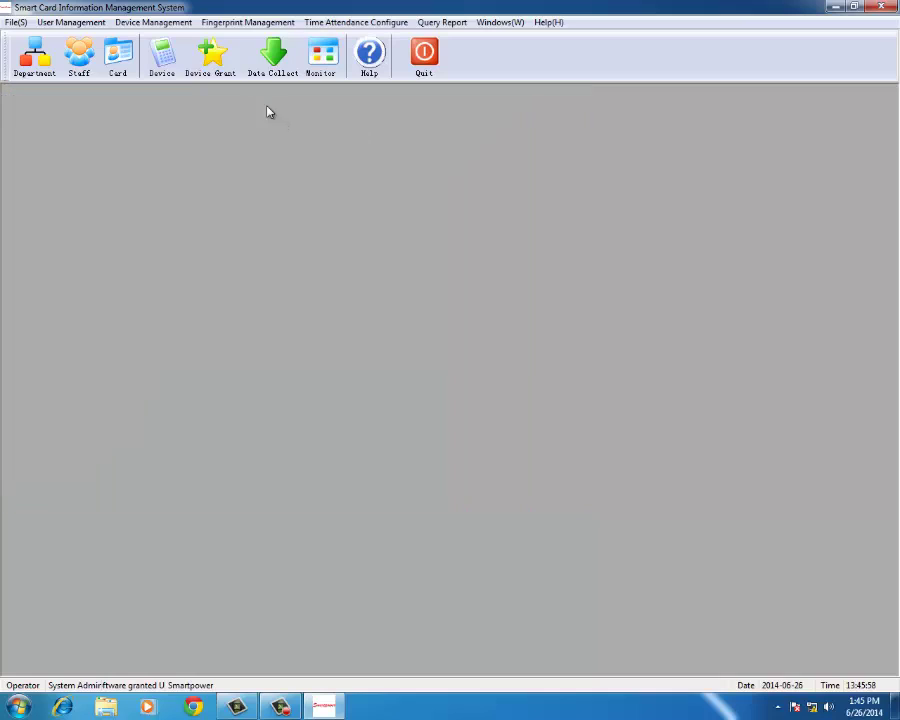
click(117, 72)
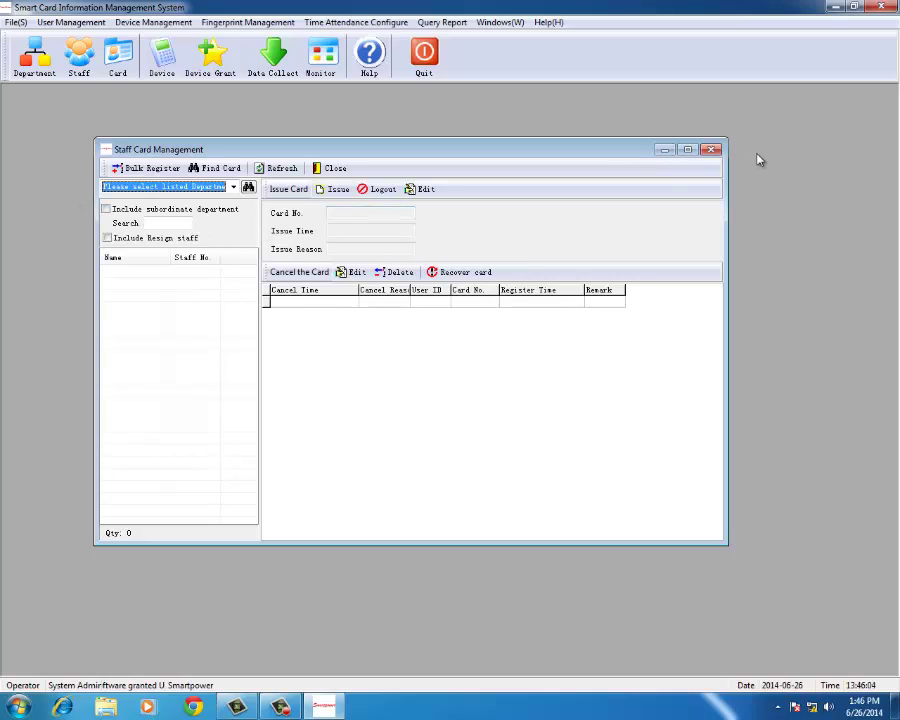
click(711, 150)
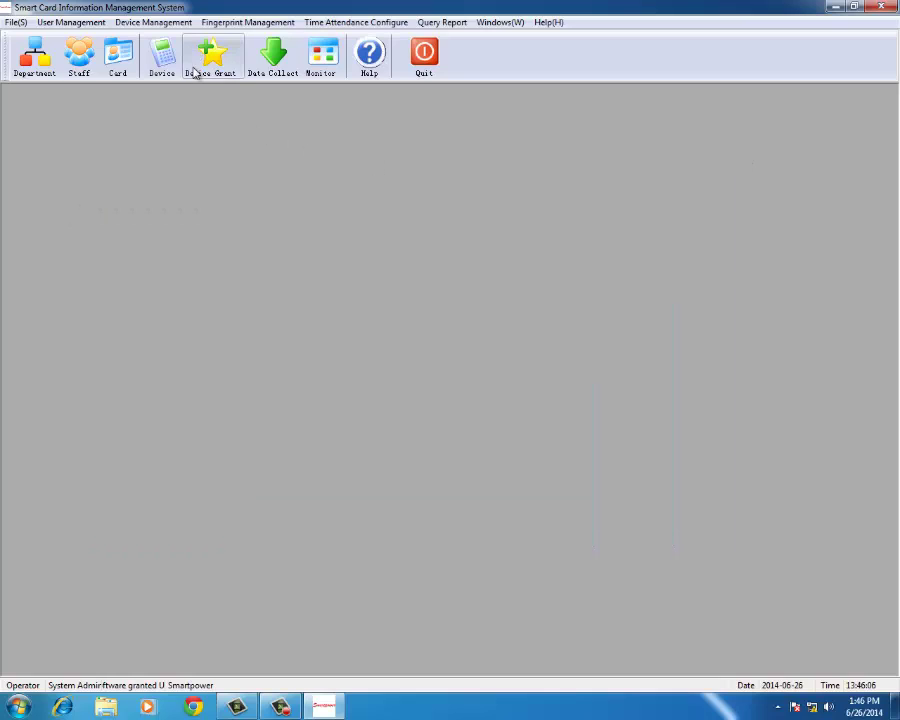
Set all controllers' clocks to the computer time, read the time back, and close Device.
click(161, 56)
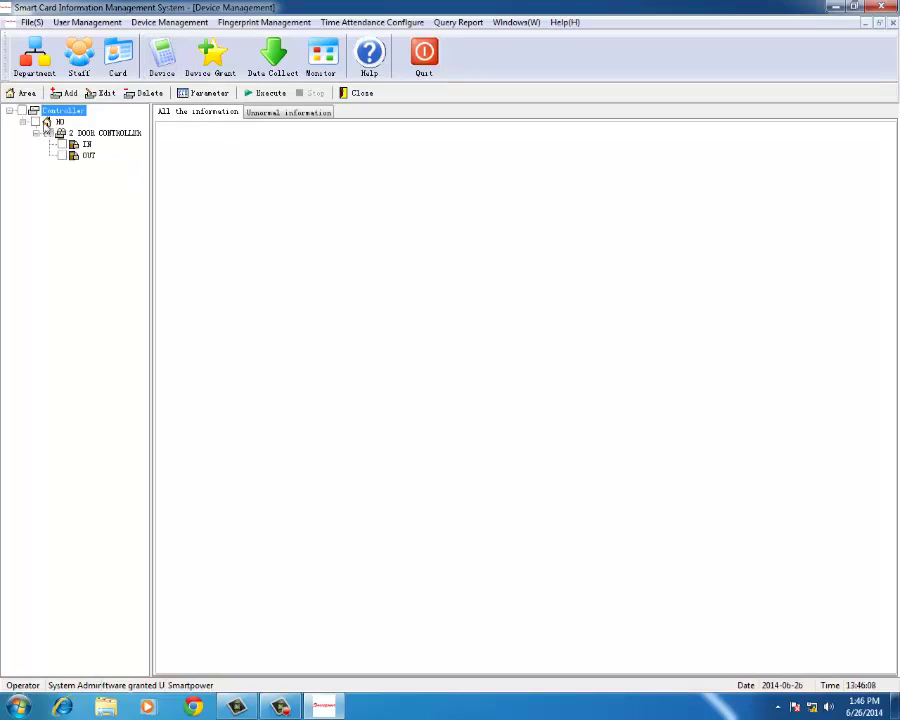
click(35, 121)
click(267, 93)
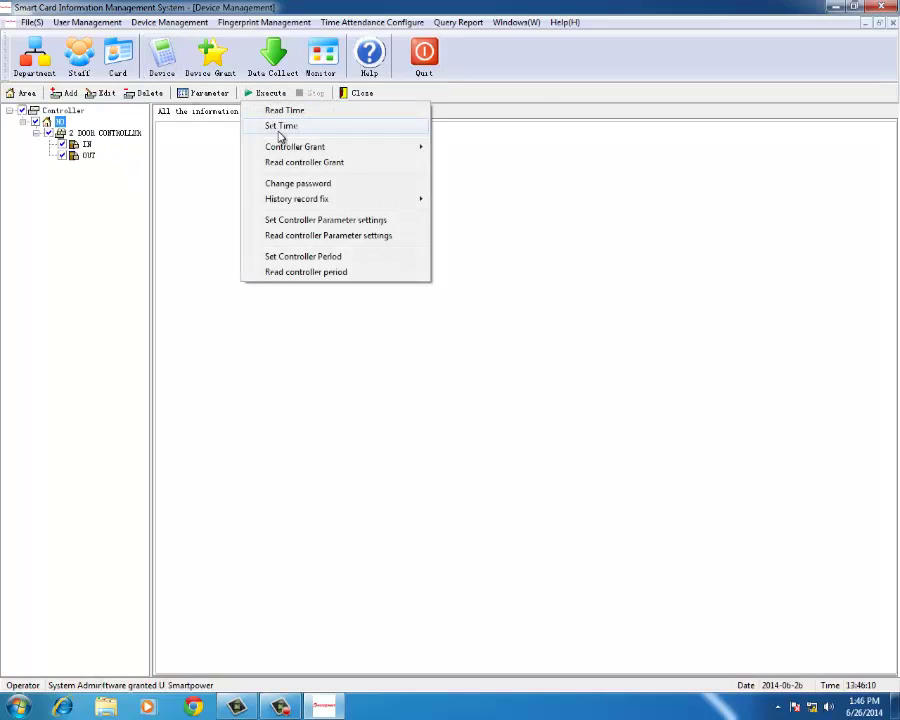
click(281, 126)
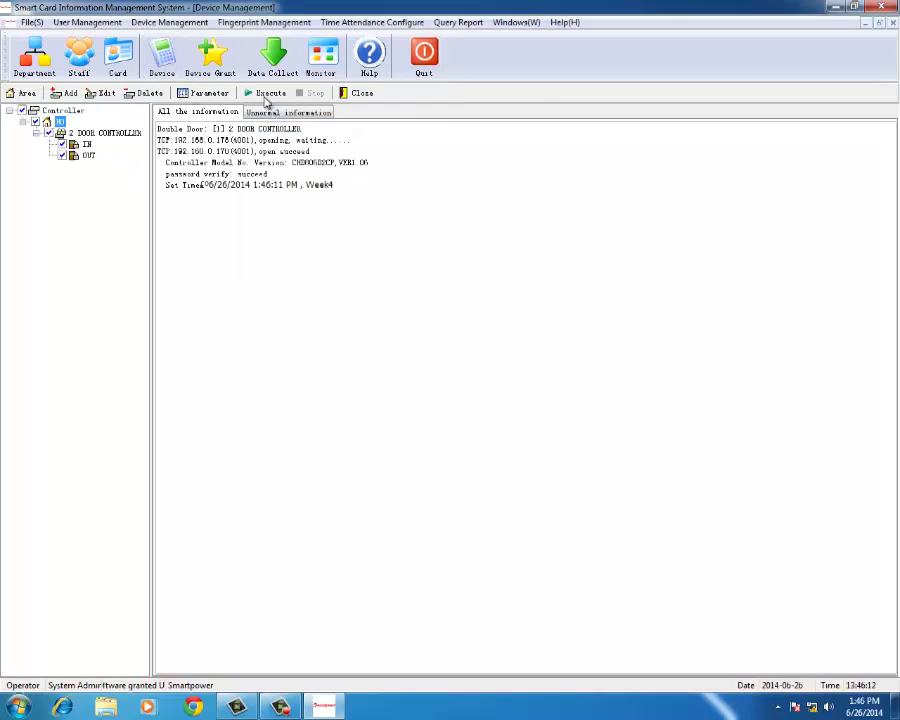
click(266, 94)
click(274, 110)
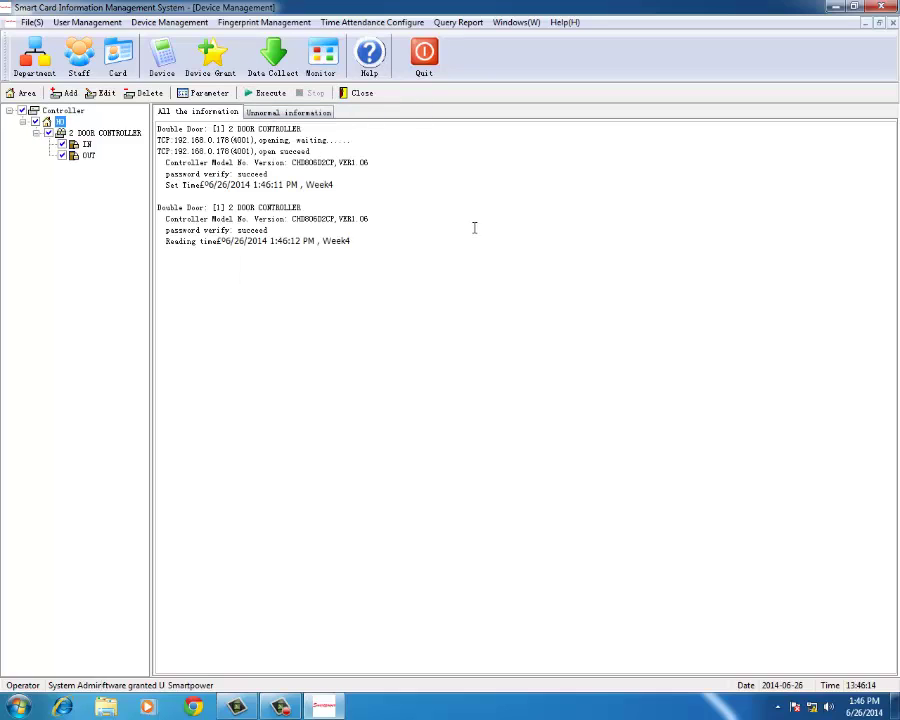
click(362, 94)
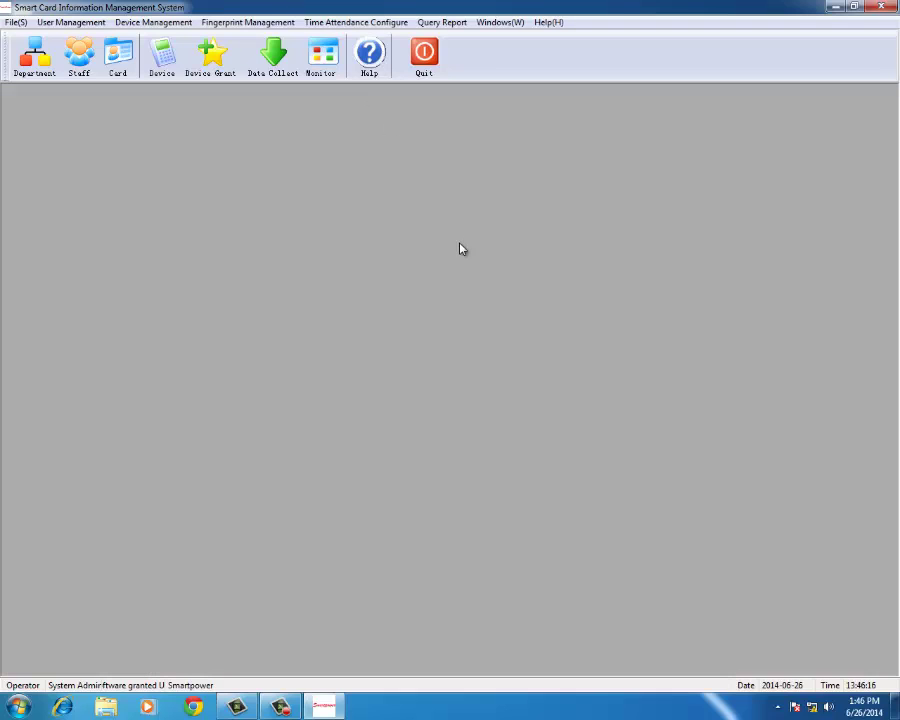
Stop Data Collect swipe collection and quit the monitor.
click(279, 64)
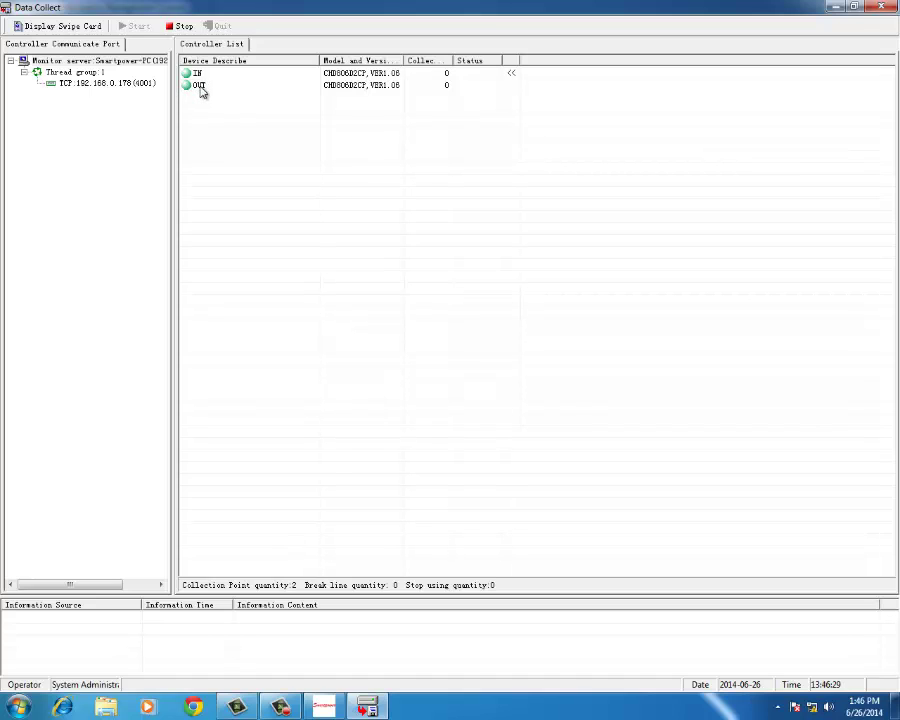
click(183, 26)
click(221, 26)
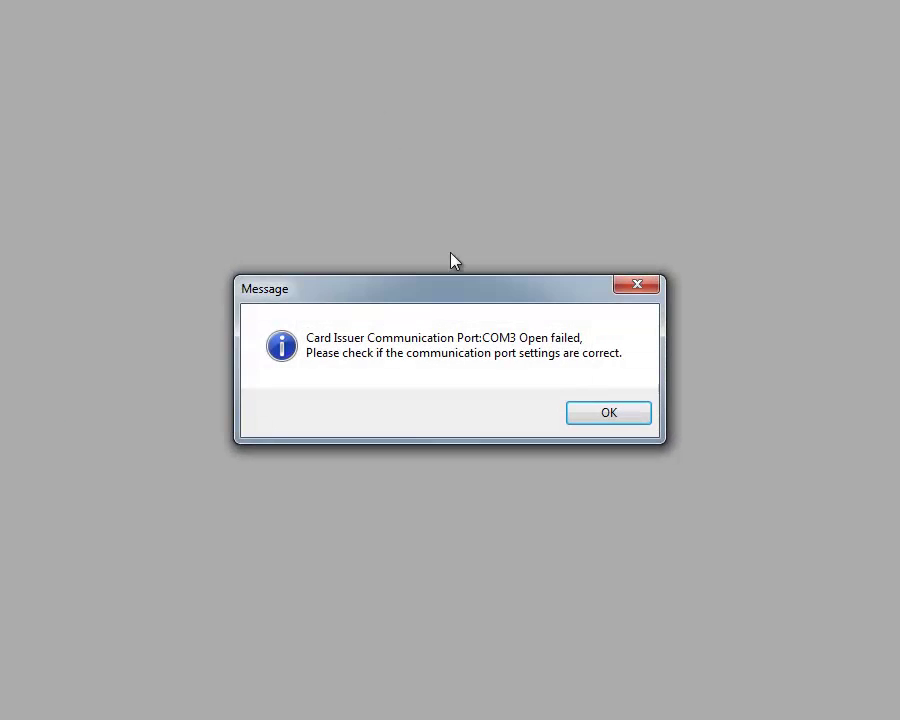
Dismiss the 'Card Issuer Communication Port COM3 Open failed' message to reach Monitor Platform.
click(611, 417)
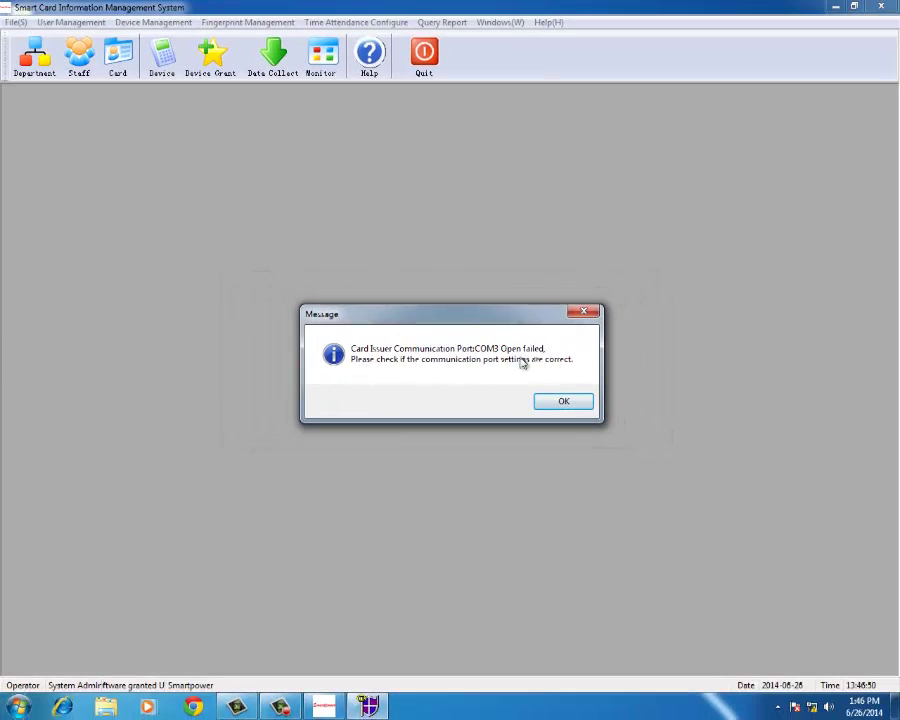
click(587, 404)
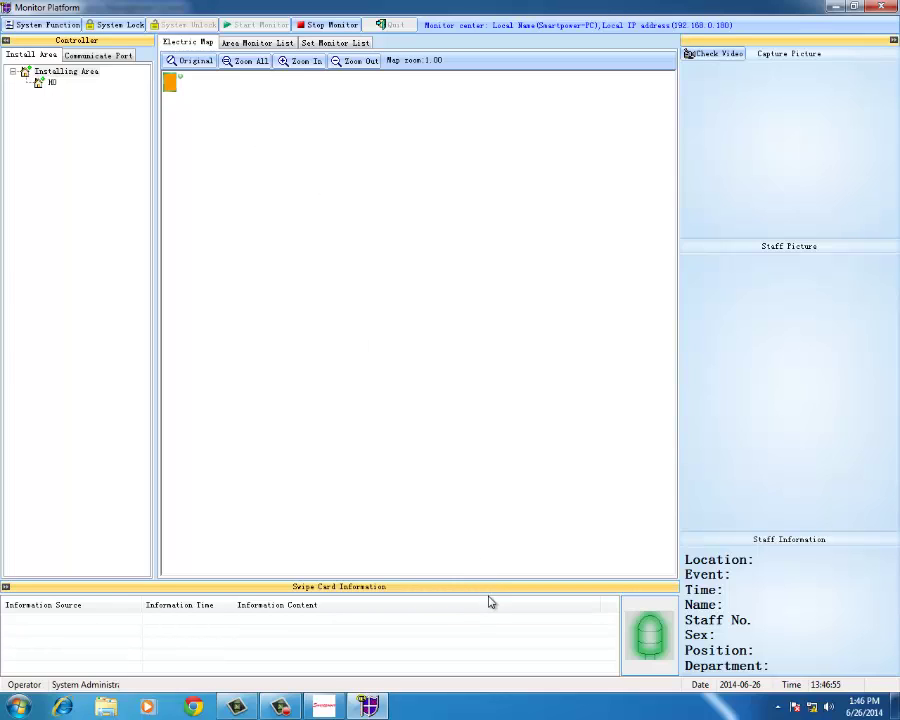
Drag the splitter up to enlarge the Swipe Card Information area for live swipes.
drag(486, 588, 481, 467)
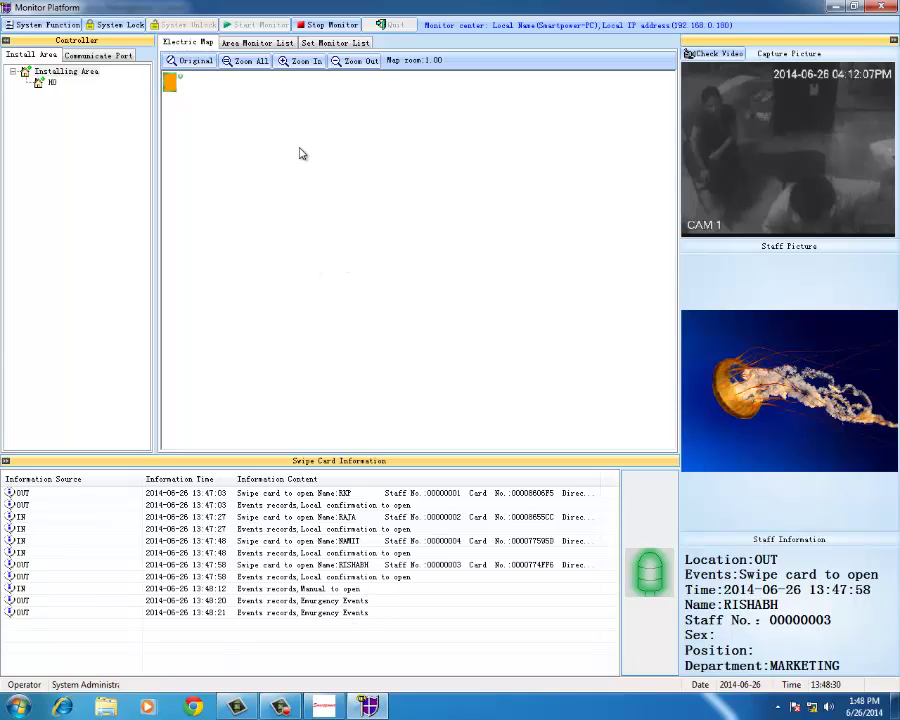
Stop monitoring after an admin login, quit Monitor Platform, and go to Query Report.
click(339, 28)
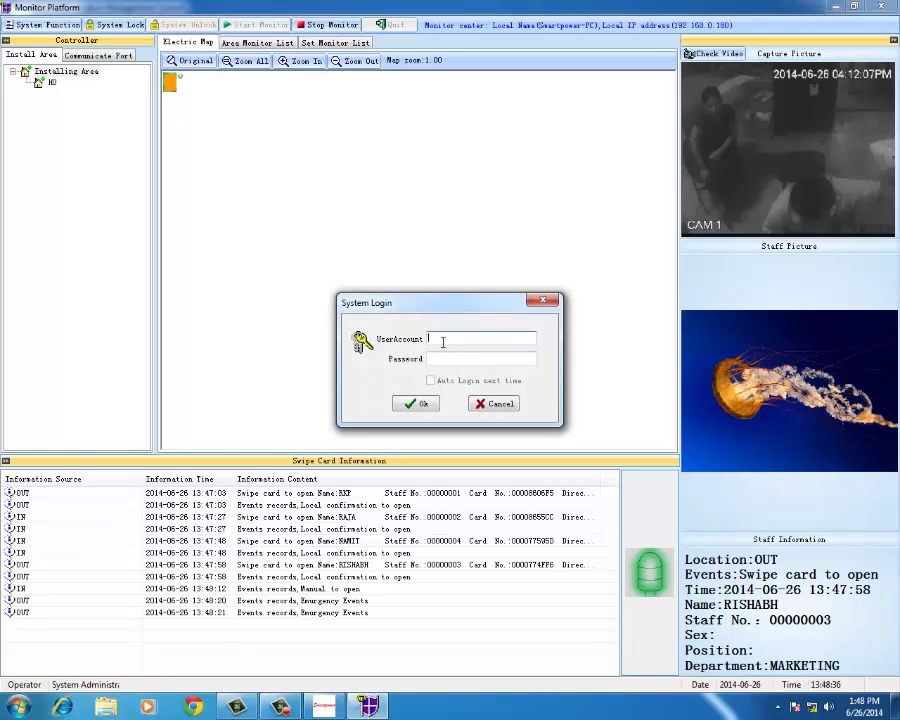
click(437, 405)
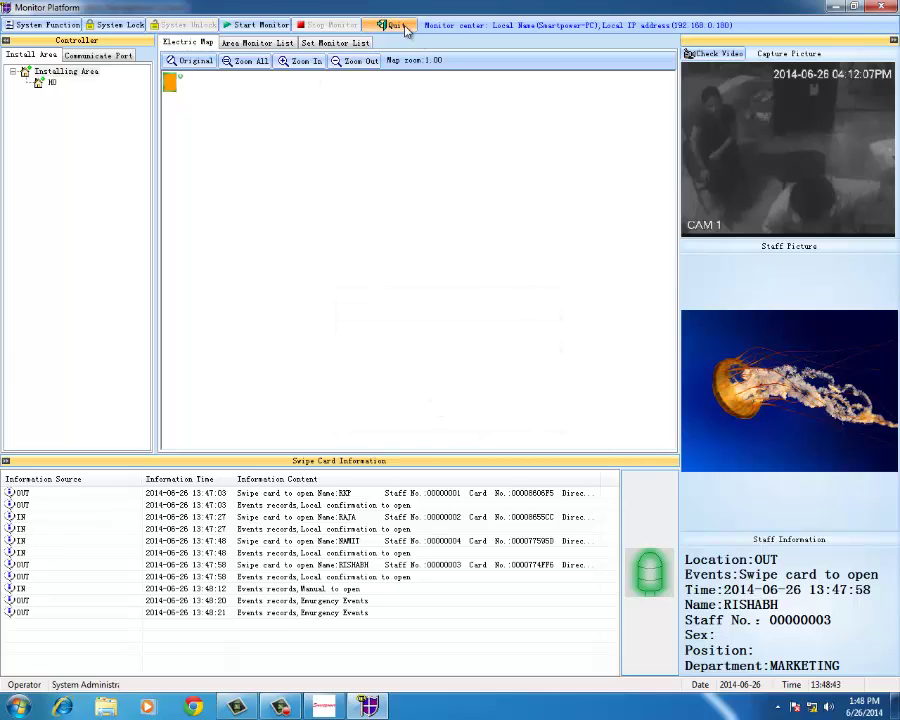
click(405, 28)
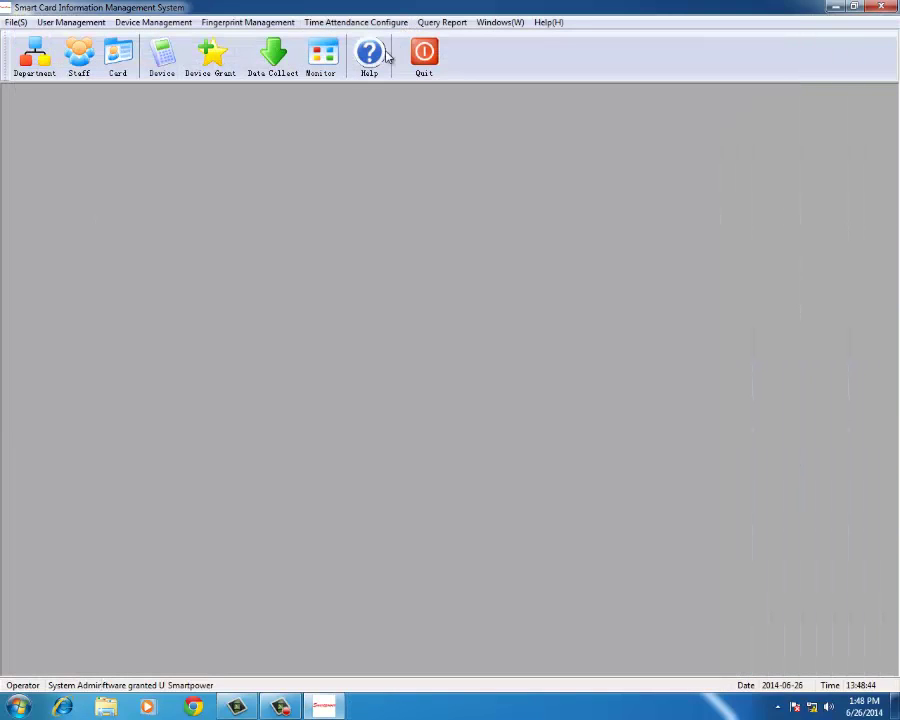
click(449, 24)
Open Access Control Reports > Access Control Swipe Cards Records by staff.
mouse_move(466, 64)
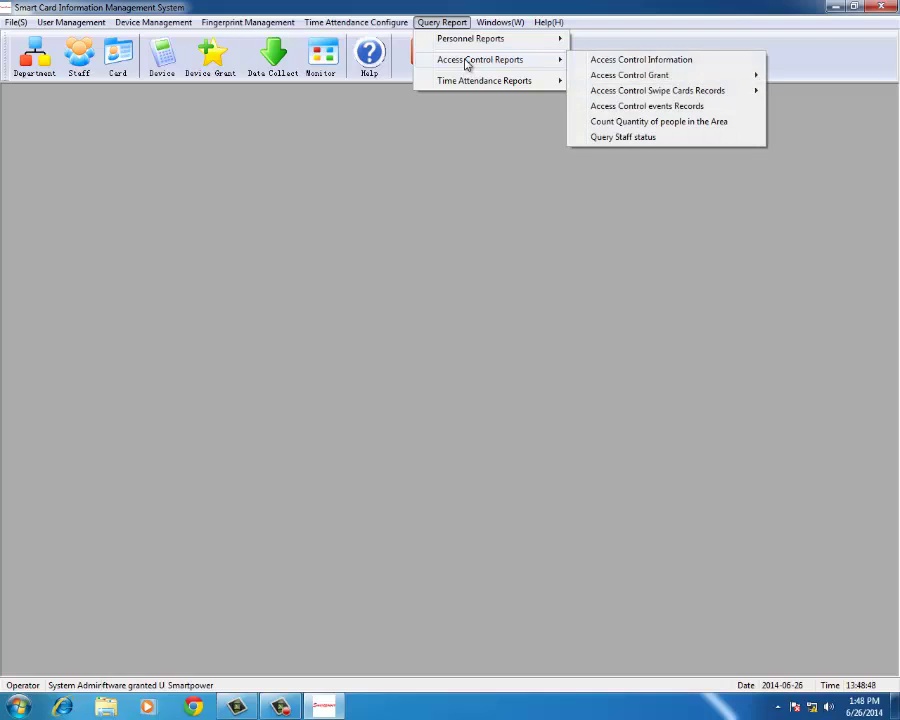
mouse_move(638, 95)
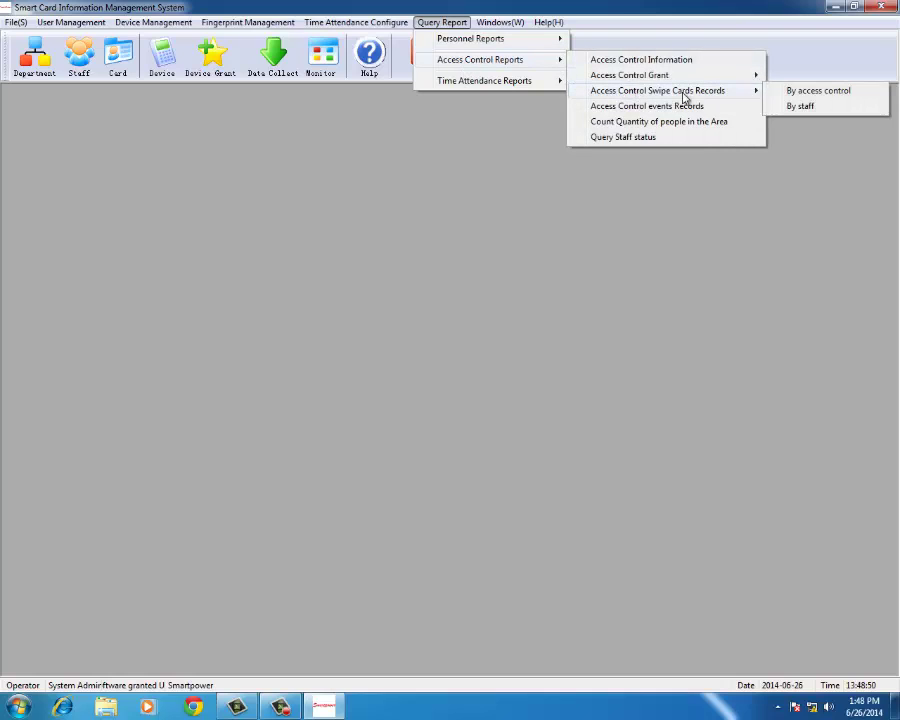
click(804, 106)
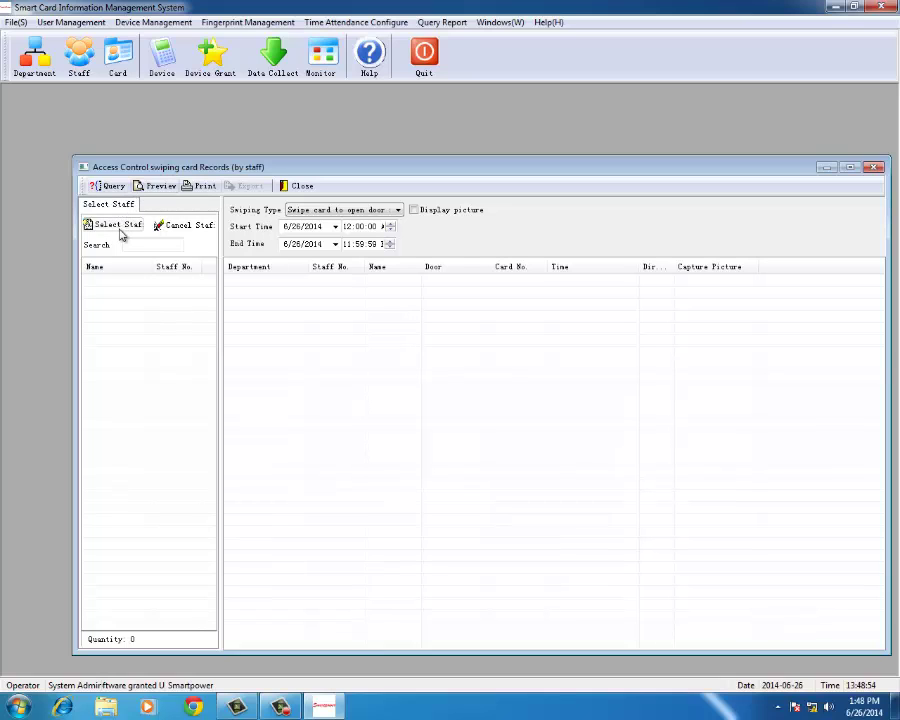
Select the [01]MARKETING staff for the report and run the query.
click(120, 225)
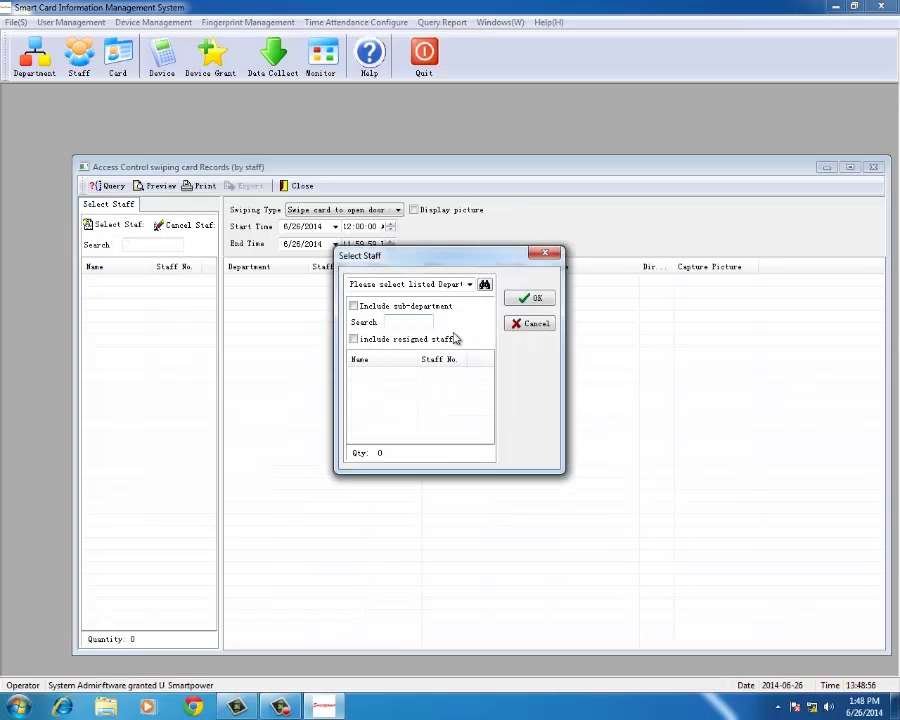
click(408, 285)
click(410, 318)
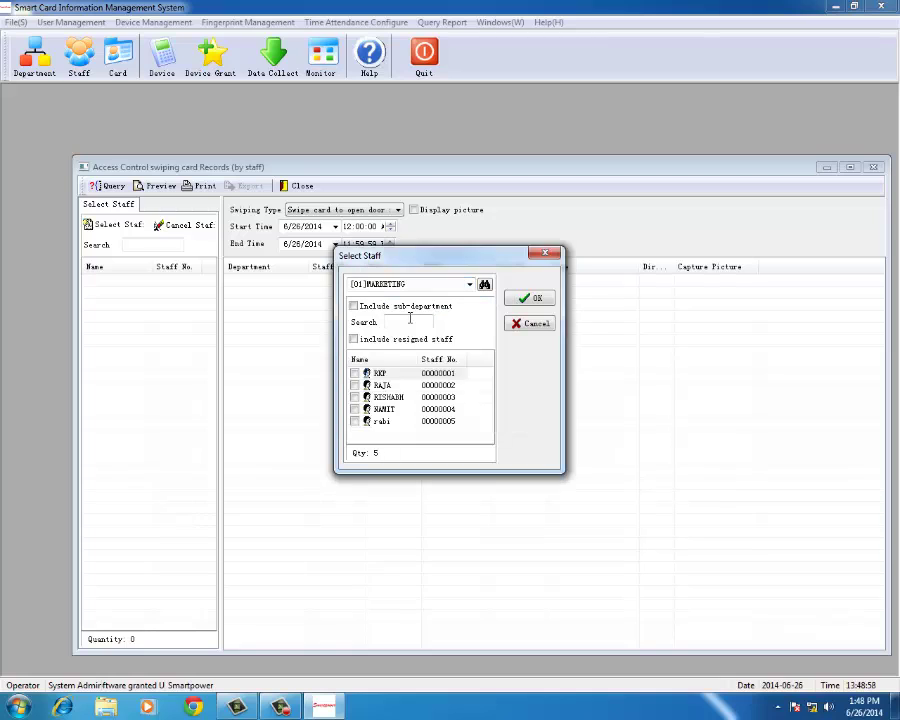
click(354, 374)
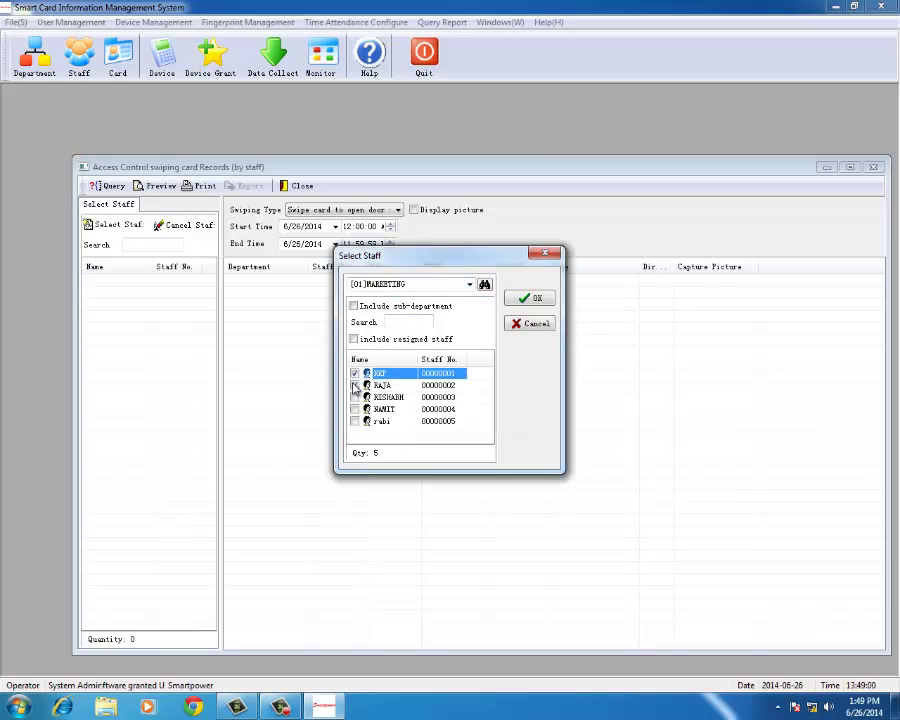
click(355, 398)
click(355, 421)
click(530, 298)
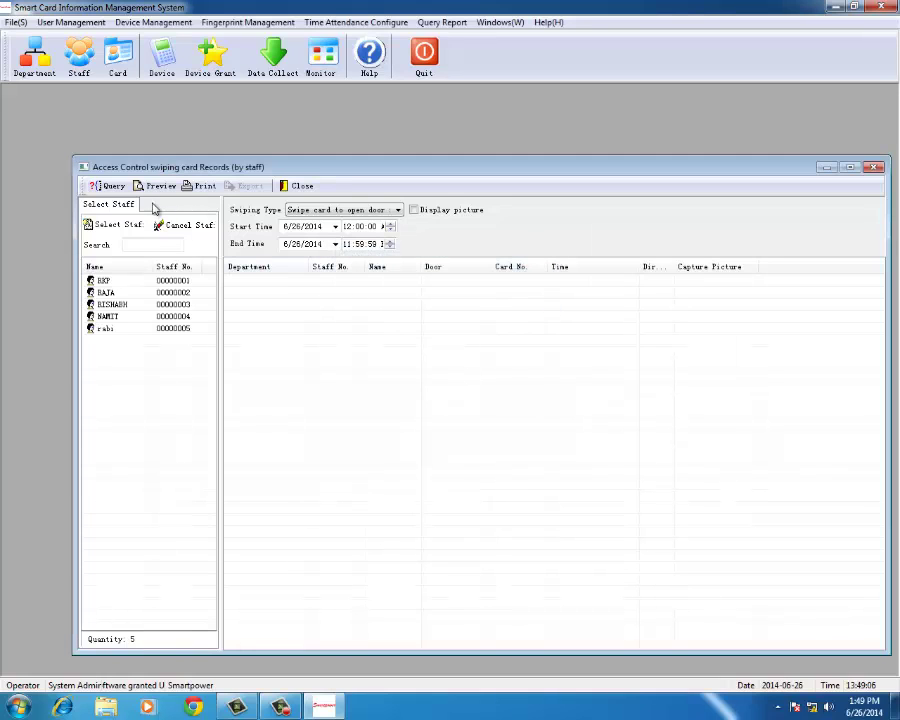
click(114, 186)
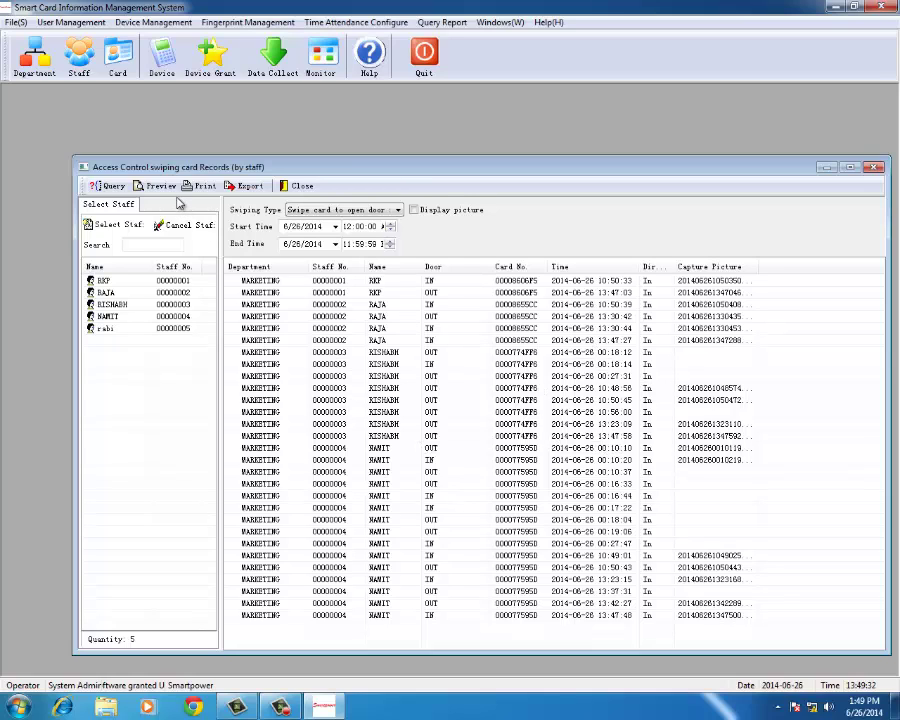
Try exporting the records, dismiss the 'Invalid variant operation.' error, and close the report.
click(252, 189)
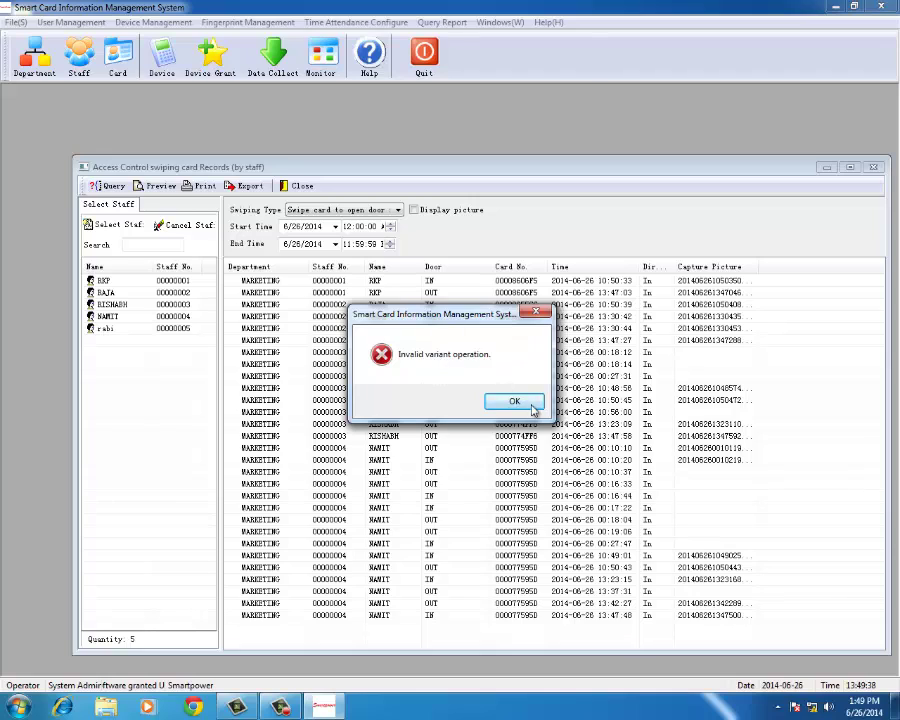
click(532, 404)
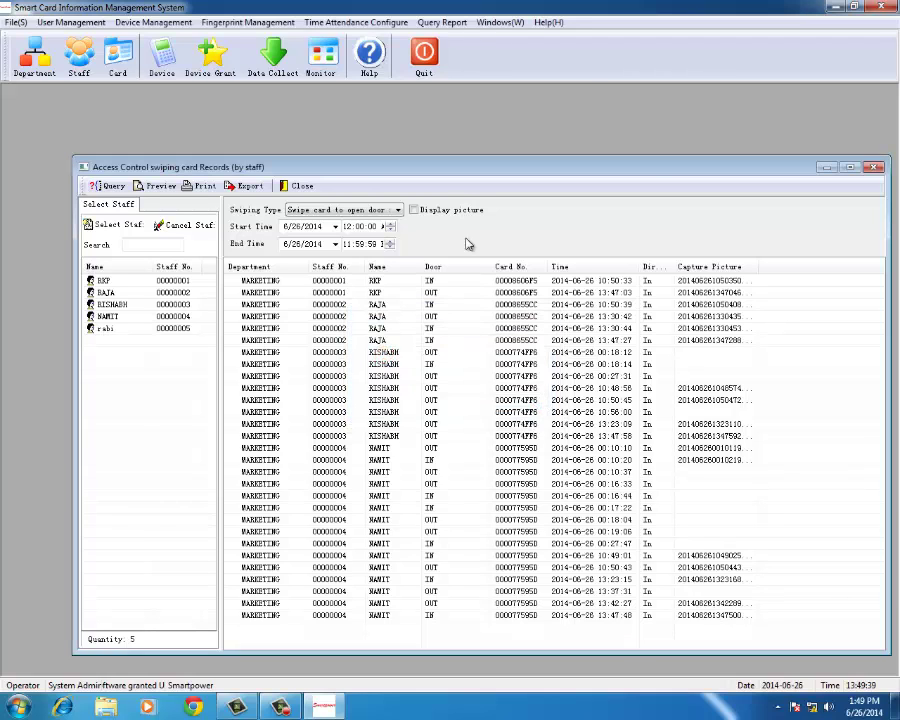
click(876, 167)
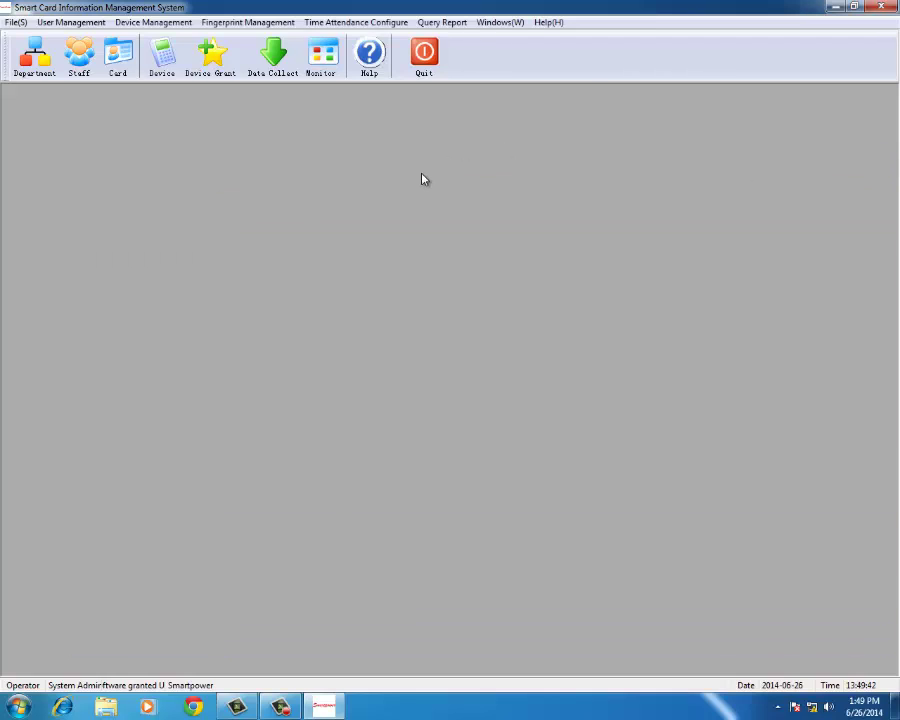